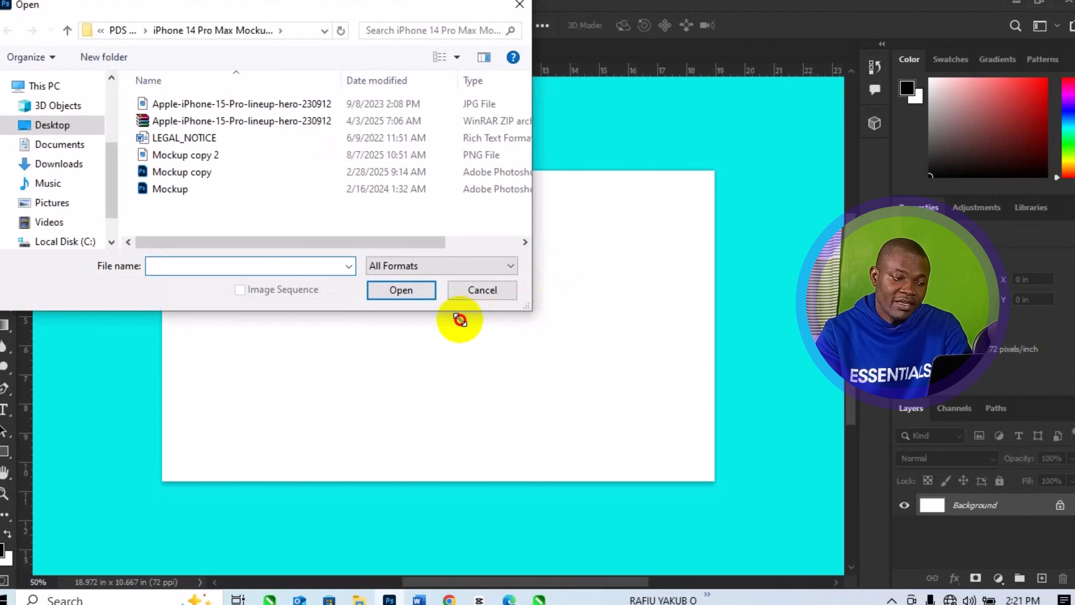
Open the Illustrator file Free Spy Vector from the Downloads folder.
{"action": "left_click_drag", "start_coordinate": [533, 308], "coordinate": [532, 307]}
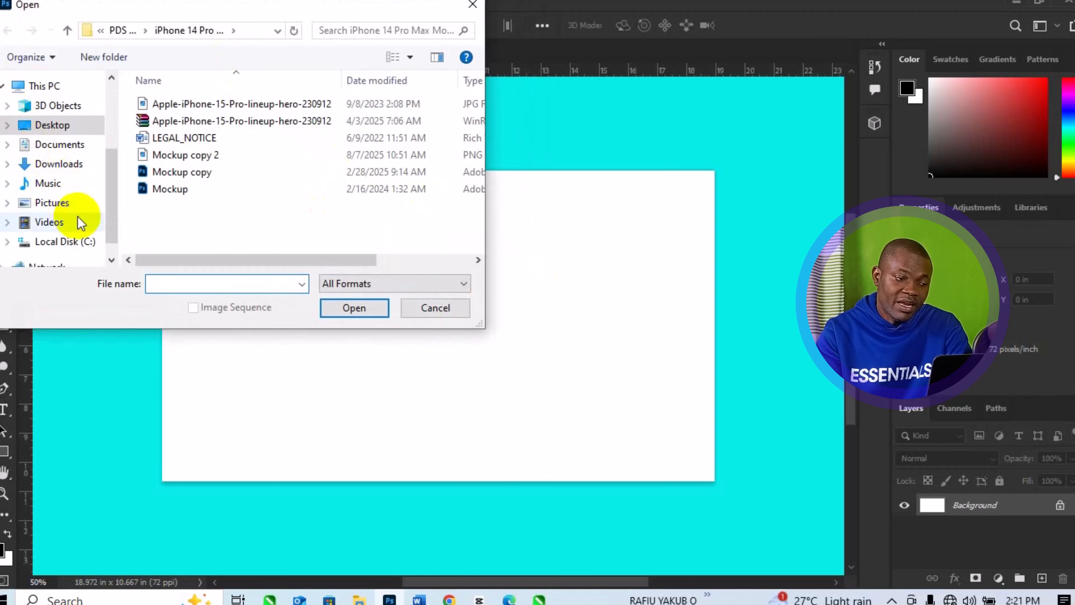
{"action": "left_click", "coordinate": [66, 168]}
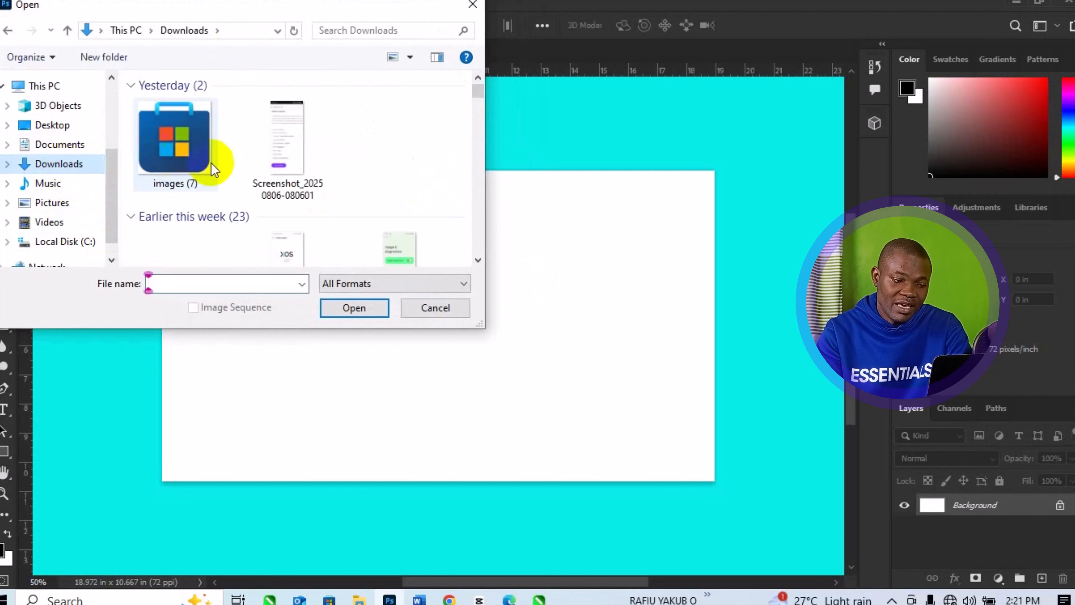
{"action": "left_click_drag", "start_coordinate": [479, 98], "coordinate": [485, 251]}
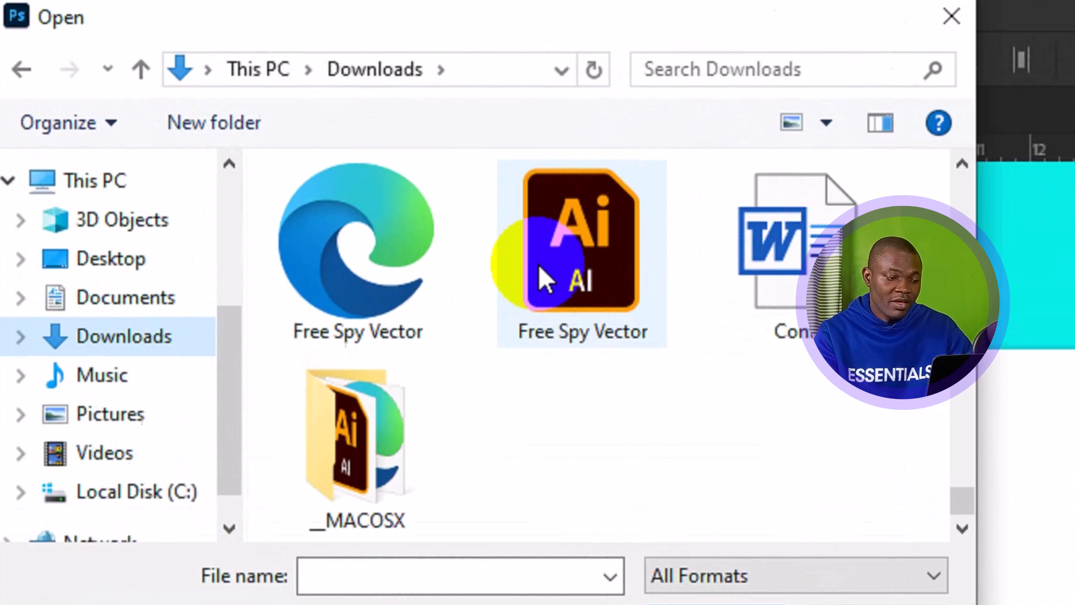
{"action": "left_click", "coordinate": [539, 266]}
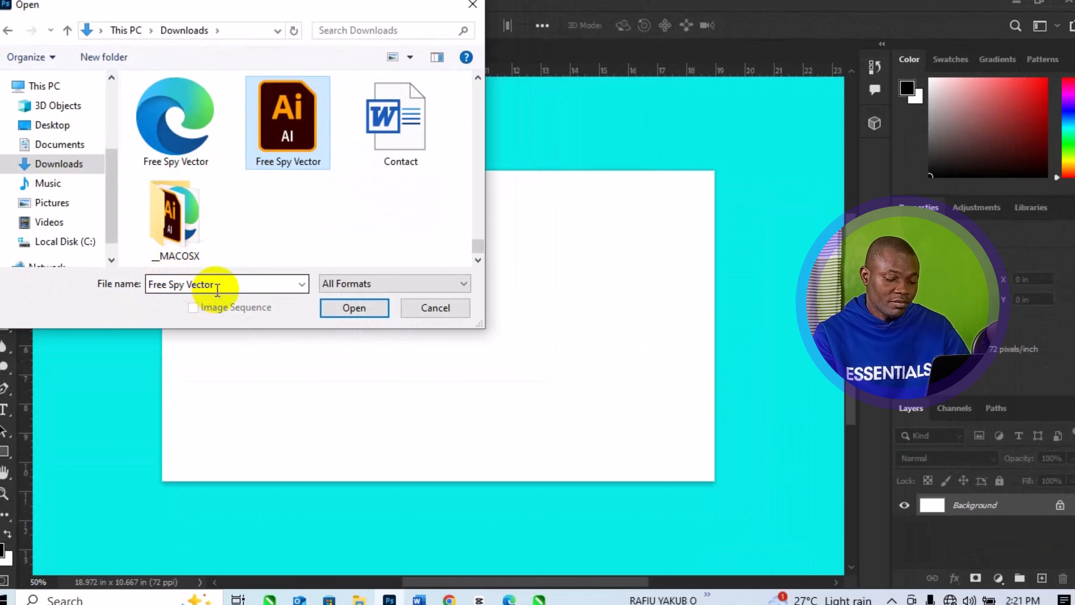
{"action": "mouse_move", "coordinate": [290, 5]}
{"action": "left_mouse_down"}
{"action": "mouse_move", "coordinate": [288, 29]}
{"action": "mouse_move", "coordinate": [288, 6]}
{"action": "left_mouse_up"}
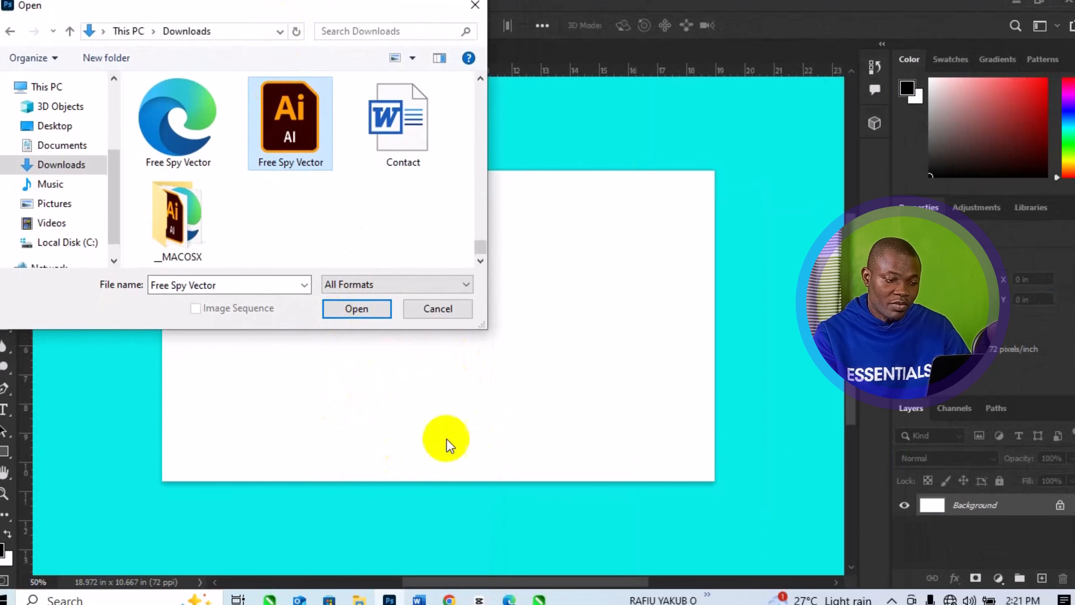
{"action": "left_click", "coordinate": [343, 313]}
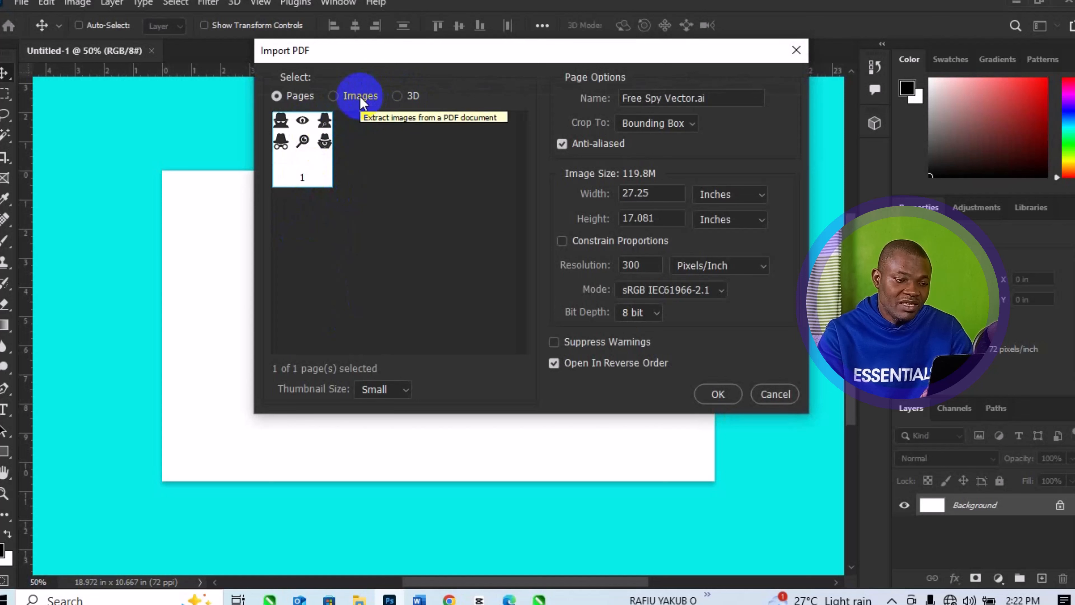
Import Free Spy Vector.ai as a page instead of extracting images, keeping the offered page size and resolution.
{"action": "left_click", "coordinate": [334, 99]}
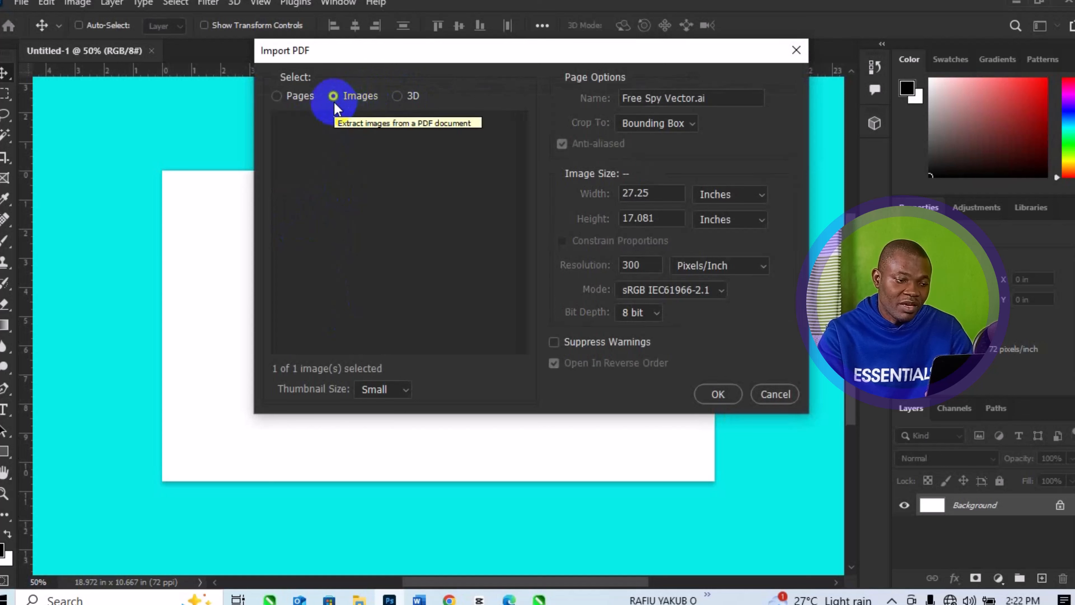
{"action": "left_click", "coordinate": [289, 96]}
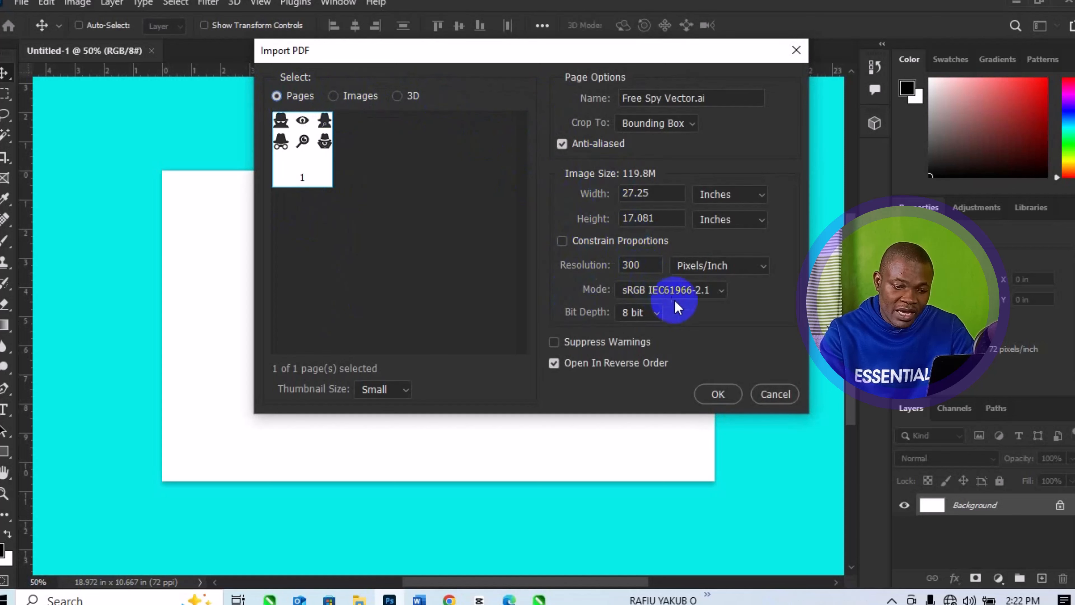
{"action": "left_click", "coordinate": [721, 398]}
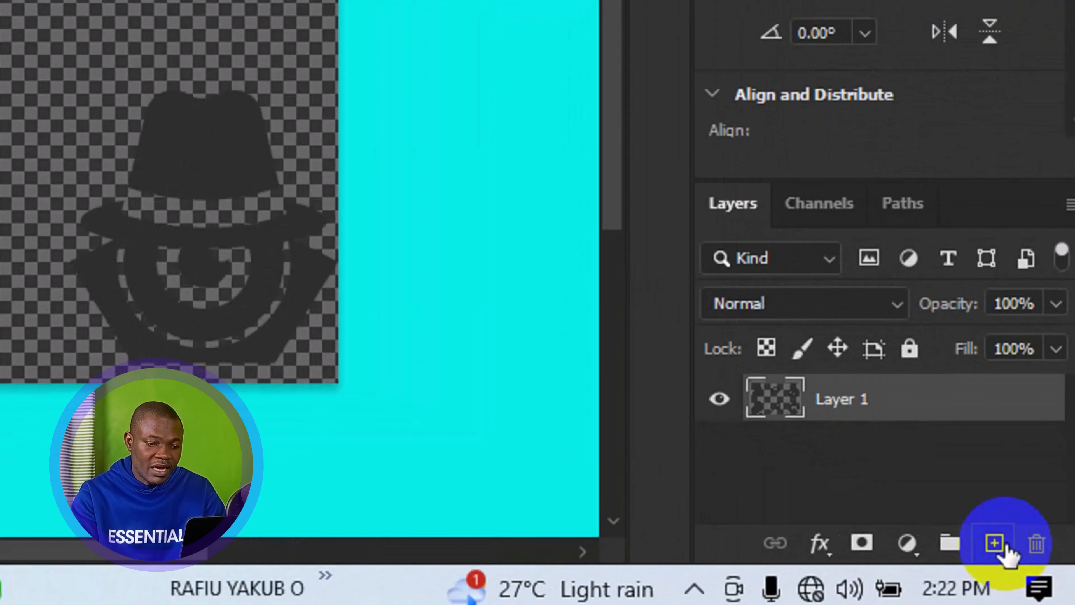
Add a new layer and draw a rectangle about 29 × 18 in on it, covering the whole canvas.
{"action": "left_click", "coordinate": [1004, 547]}
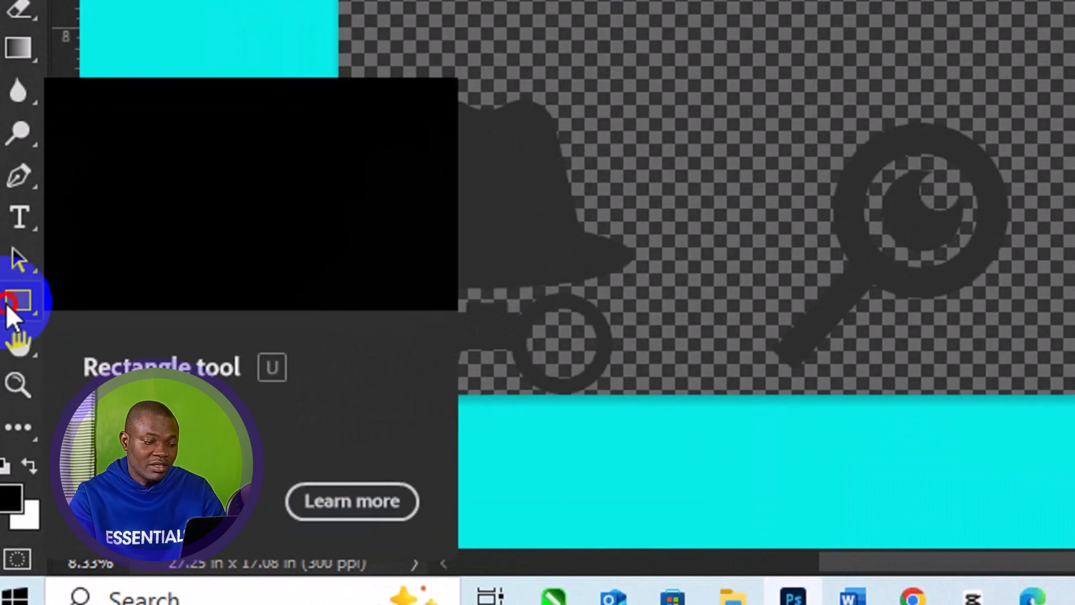
{"action": "left_click", "coordinate": [1, 453]}
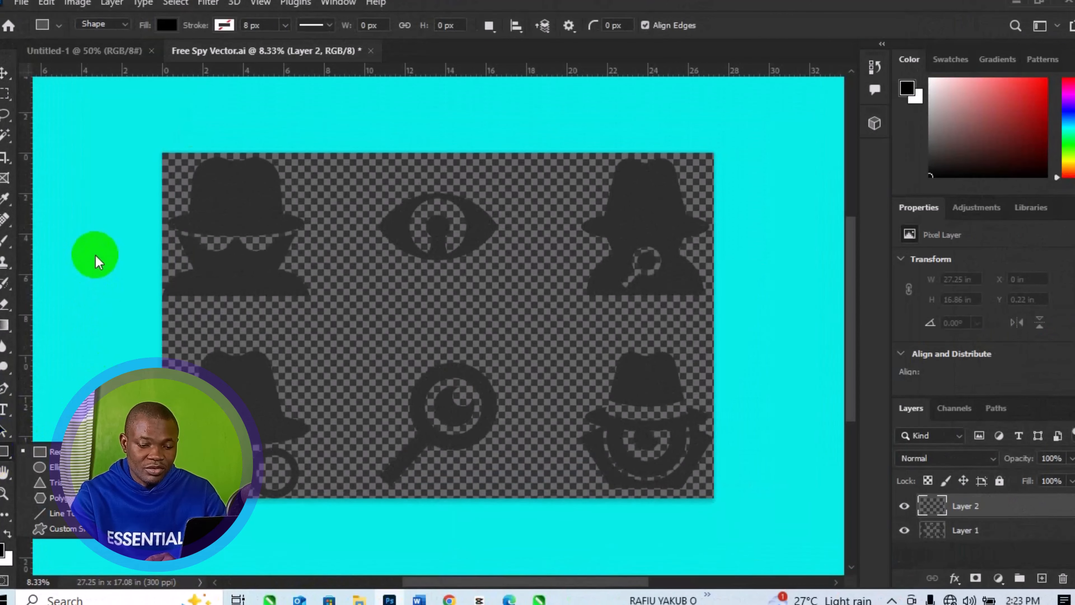
{"action": "left_click_drag", "start_coordinate": [139, 144], "coordinate": [725, 507]}
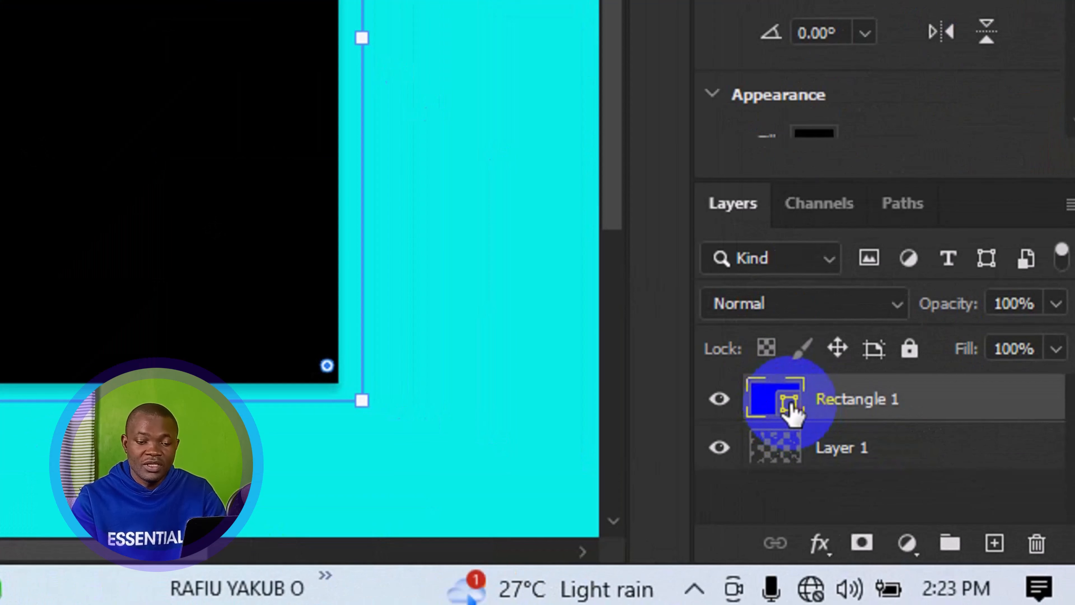
Change the rectangle's fill colour to the near-white fdfbfb.
{"action": "double_click", "coordinate": [789, 407]}
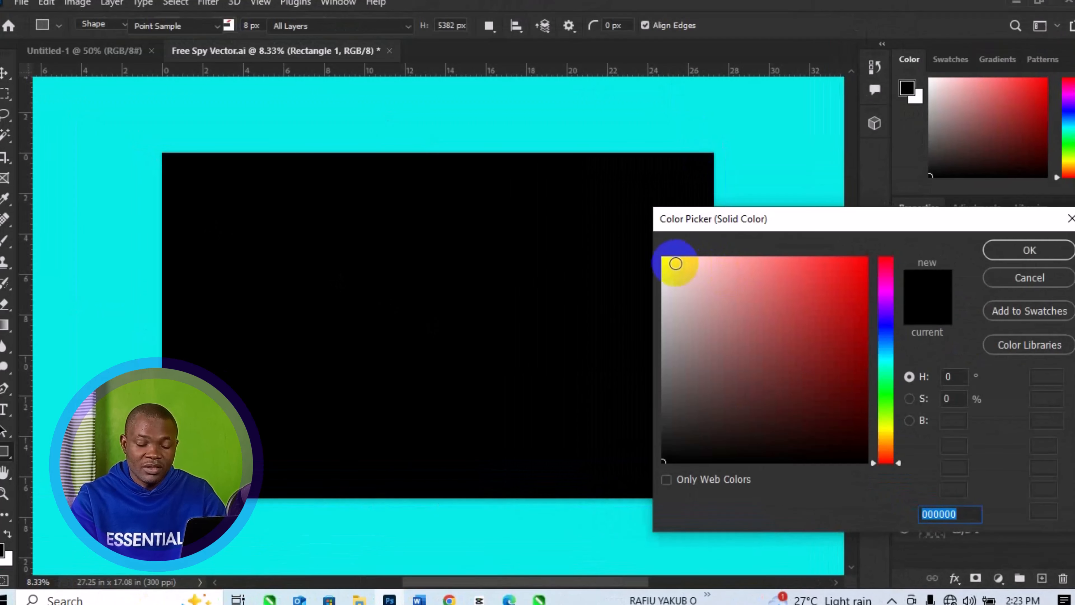
{"action": "left_click", "coordinate": [667, 259]}
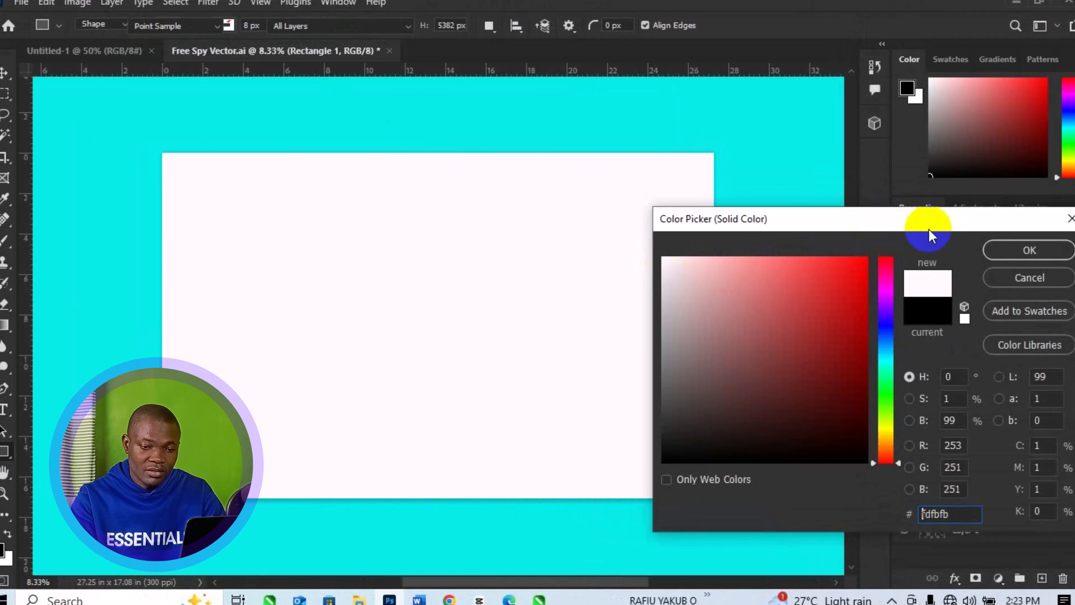
{"action": "left_click", "coordinate": [1008, 253]}
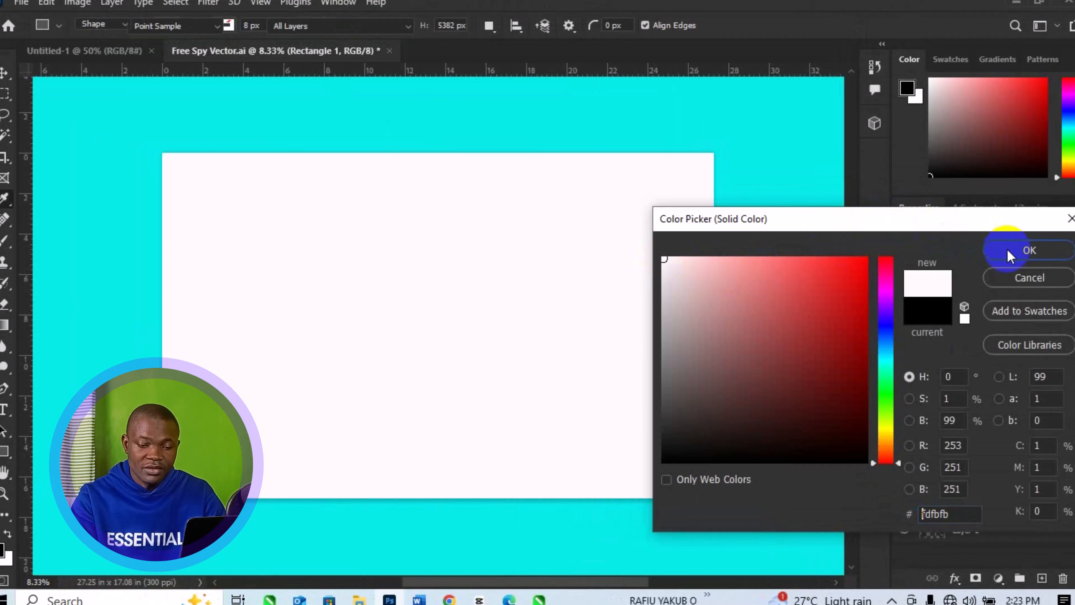
{"action": "left_click", "coordinate": [1009, 253]}
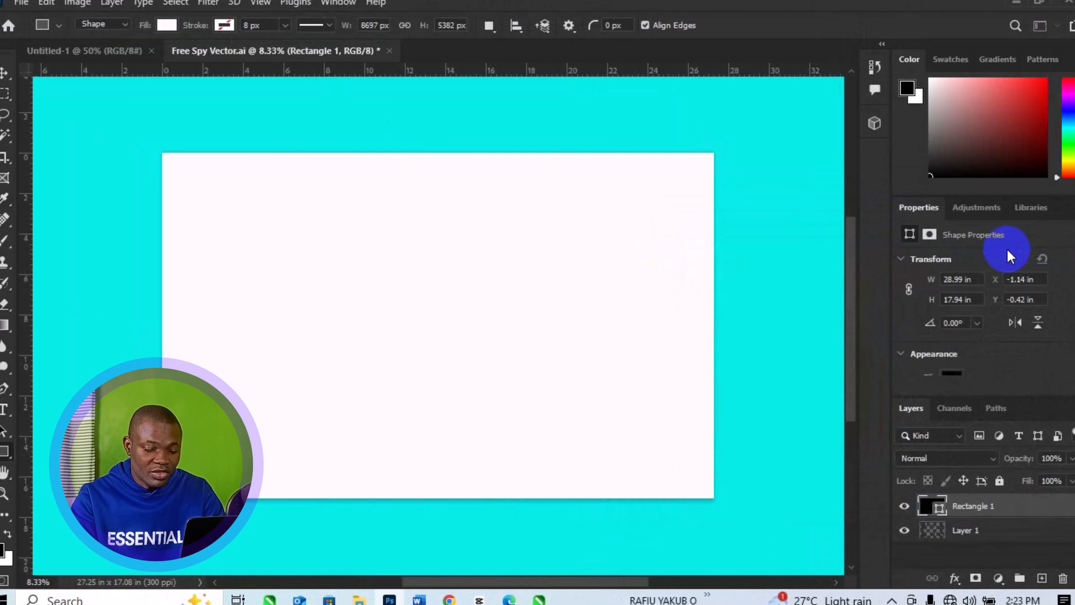
{"action": "key", "text": "ctrl+t"}
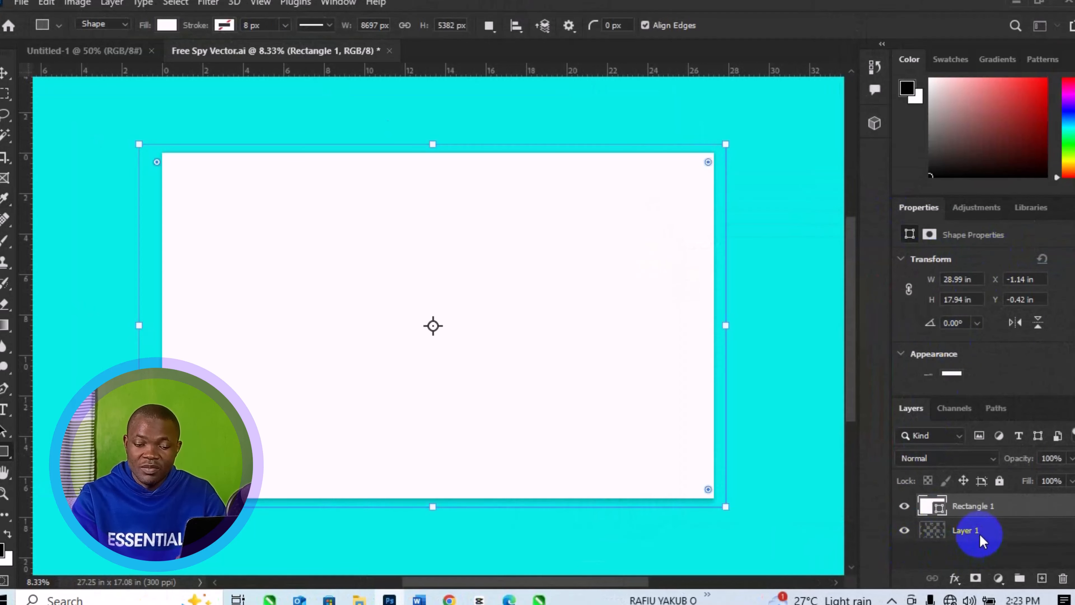
{"action": "key", "text": "Return"}
{"action": "key", "text": "v"}
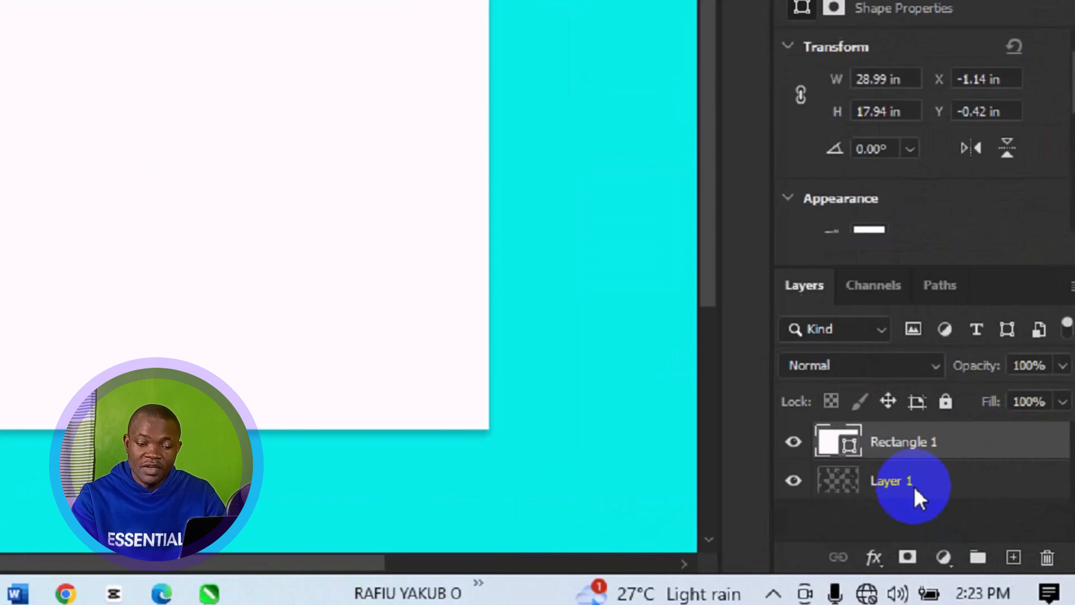
{"action": "key", "text": "ctrl+t"}
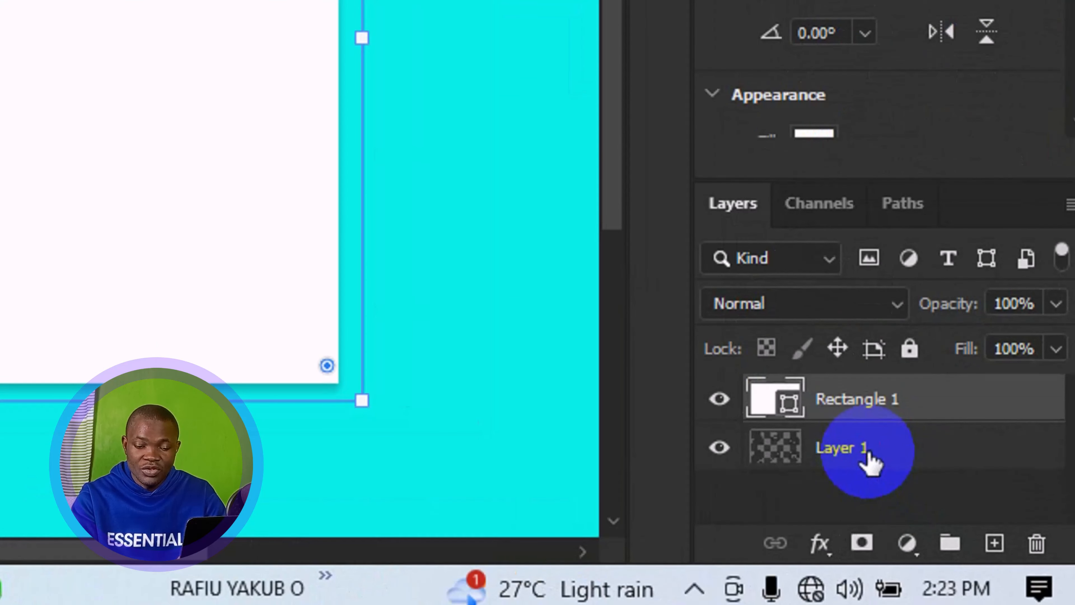
{"action": "key", "text": "Return"}
Move Layer 1 with the spy icons above the white rectangle and set its opacity to 50%.
{"action": "left_click", "coordinate": [868, 460]}
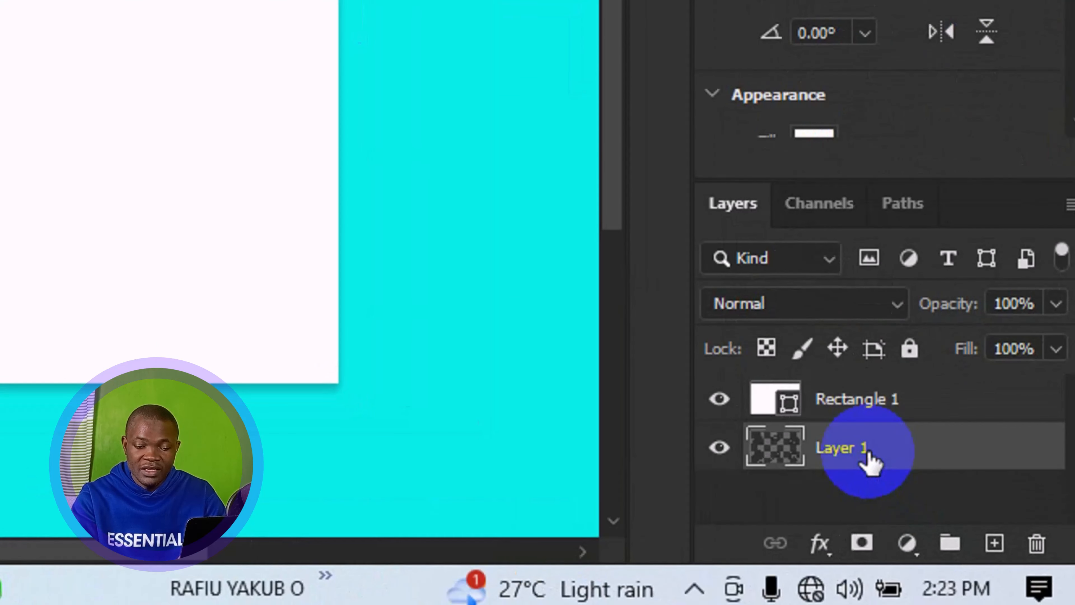
{"action": "left_click_drag", "start_coordinate": [867, 406], "coordinate": [869, 383]}
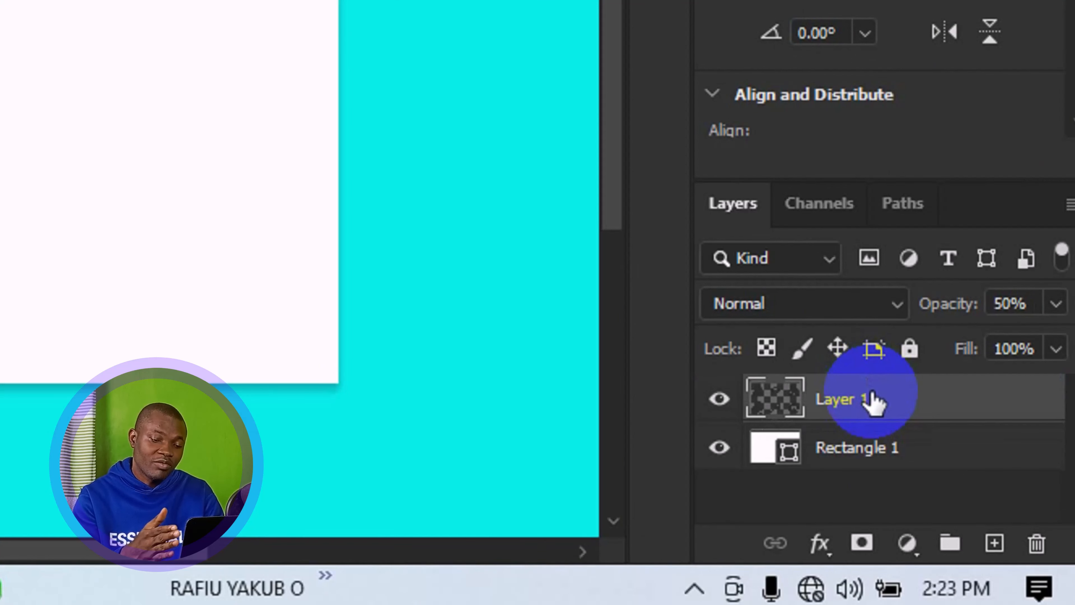
{"action": "left_click", "coordinate": [873, 402]}
{"action": "key", "text": "5"}
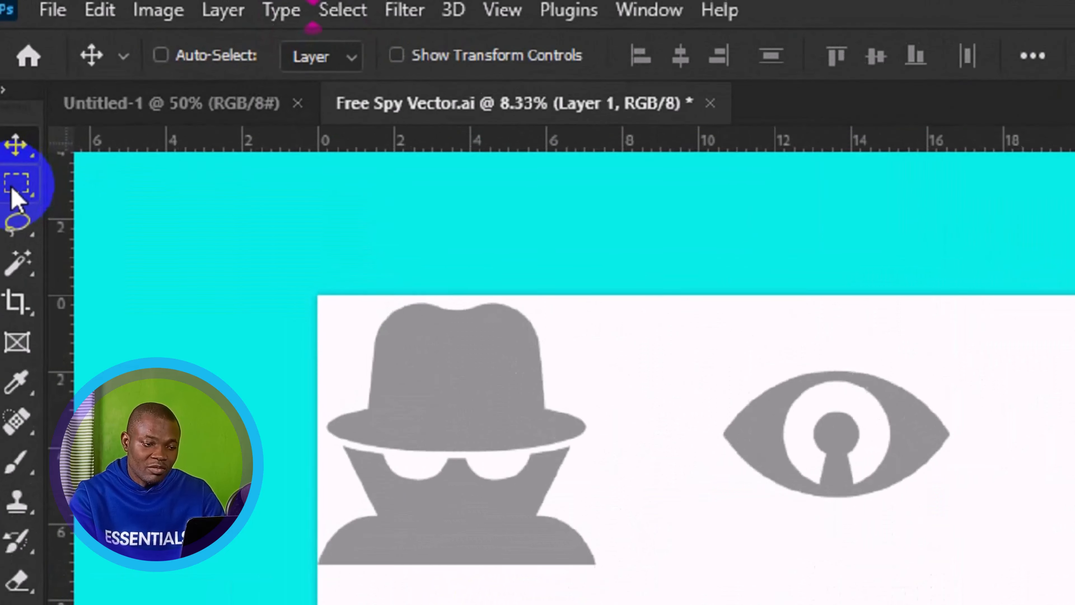
Select the eye icon with a rectangular marquee about 7.9 × 5 in and copy it to a new layer.
{"action": "left_click", "coordinate": [15, 186]}
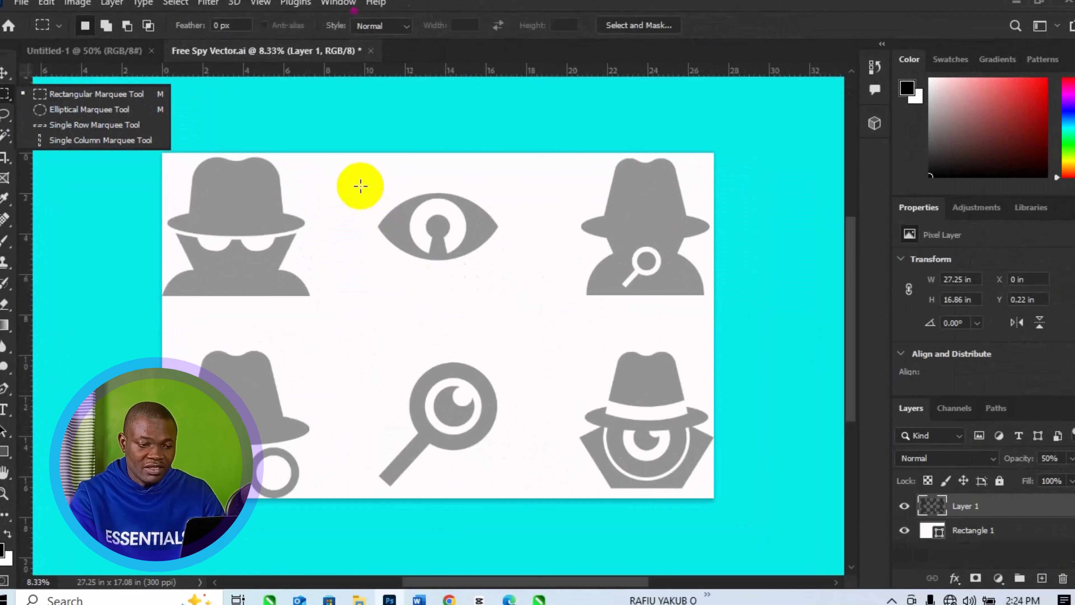
{"action": "left_click_drag", "start_coordinate": [381, 187], "coordinate": [516, 277]}
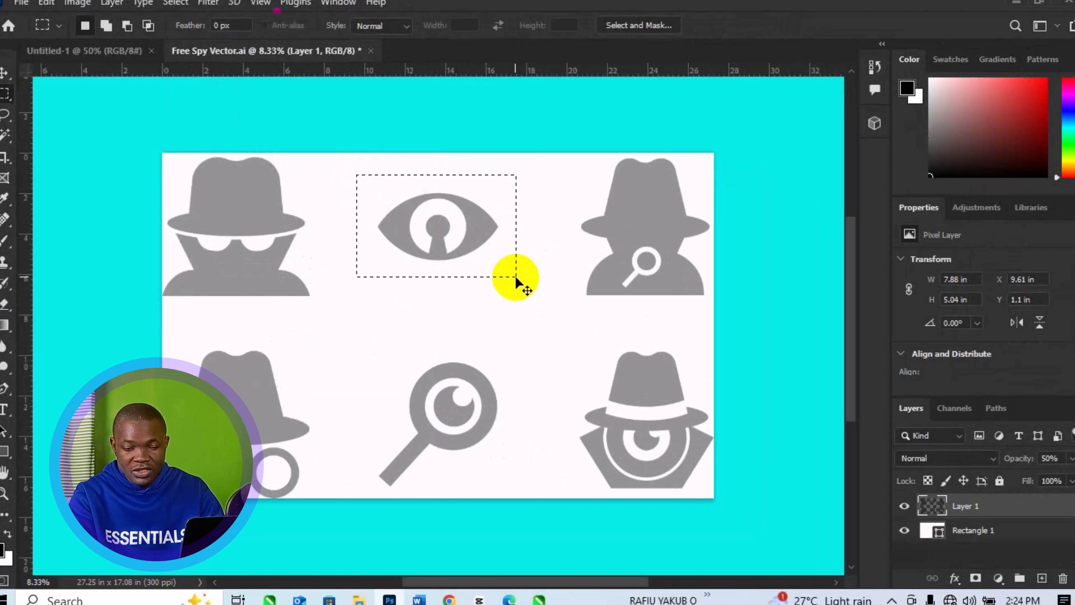
{"action": "key", "text": "ctrl+j"}
{"action": "left_click", "coordinate": [961, 507]}
{"action": "key", "text": "v"}
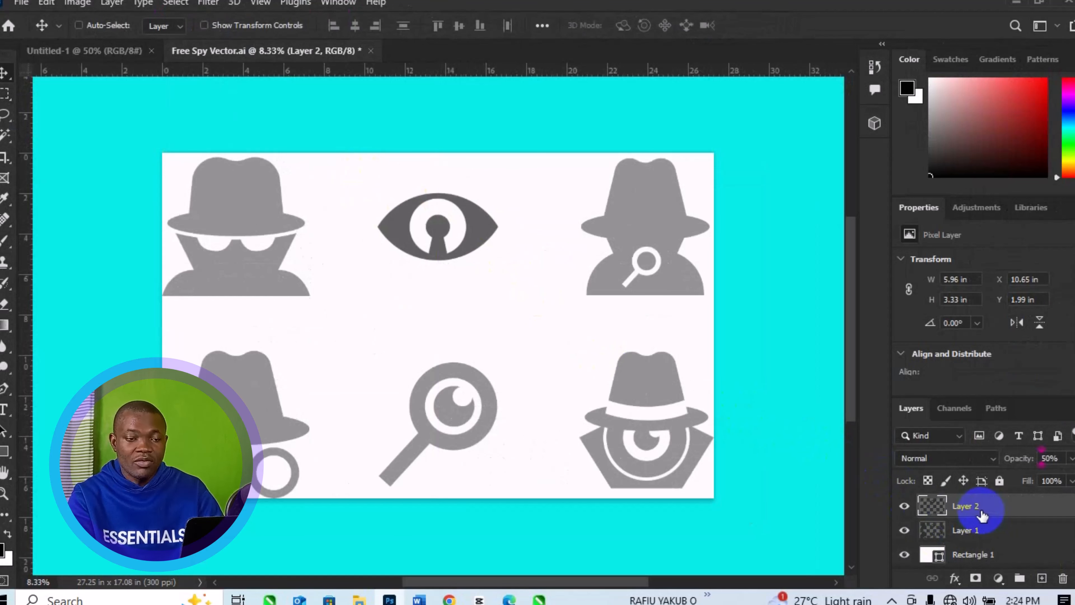
Add a Color Overlay effect to the copied eye layer through its blending options.
{"action": "right_click", "coordinate": [981, 511]}
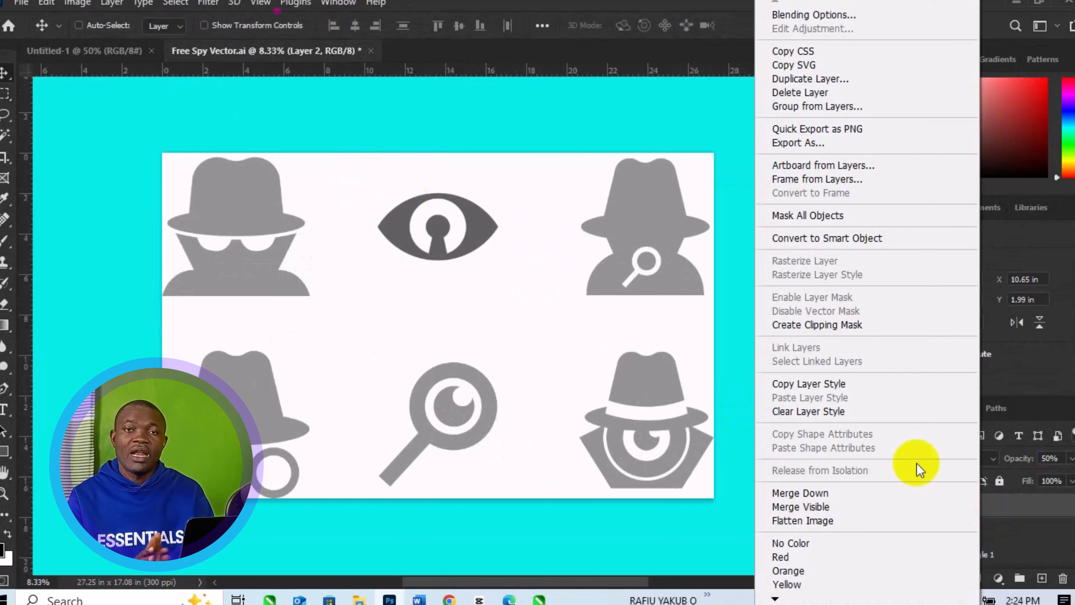
{"action": "left_click", "coordinate": [802, 17]}
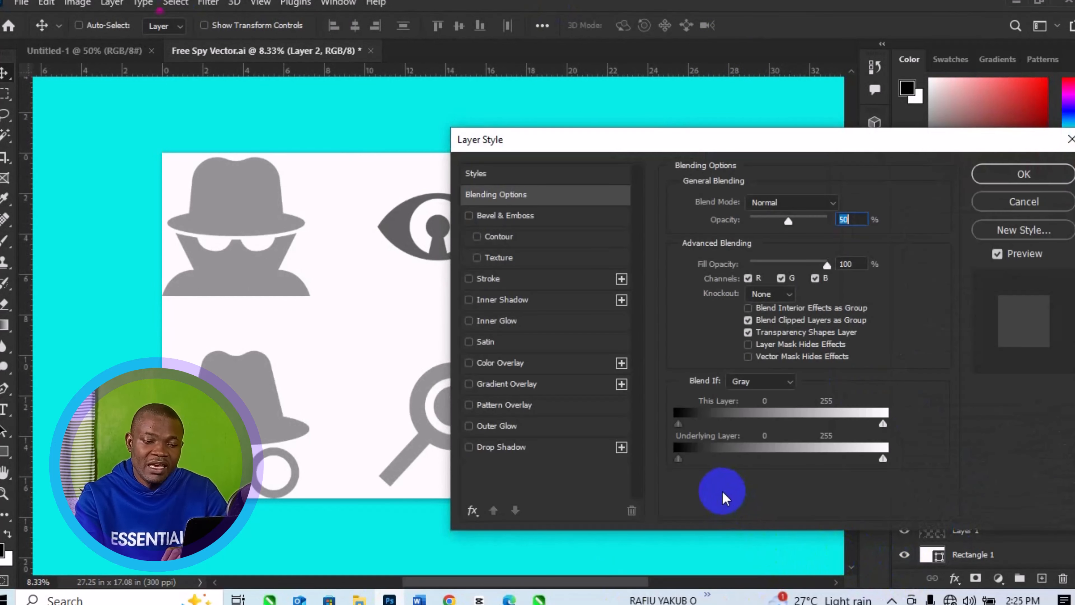
{"action": "left_click_drag", "start_coordinate": [629, 149], "coordinate": [743, 120]}
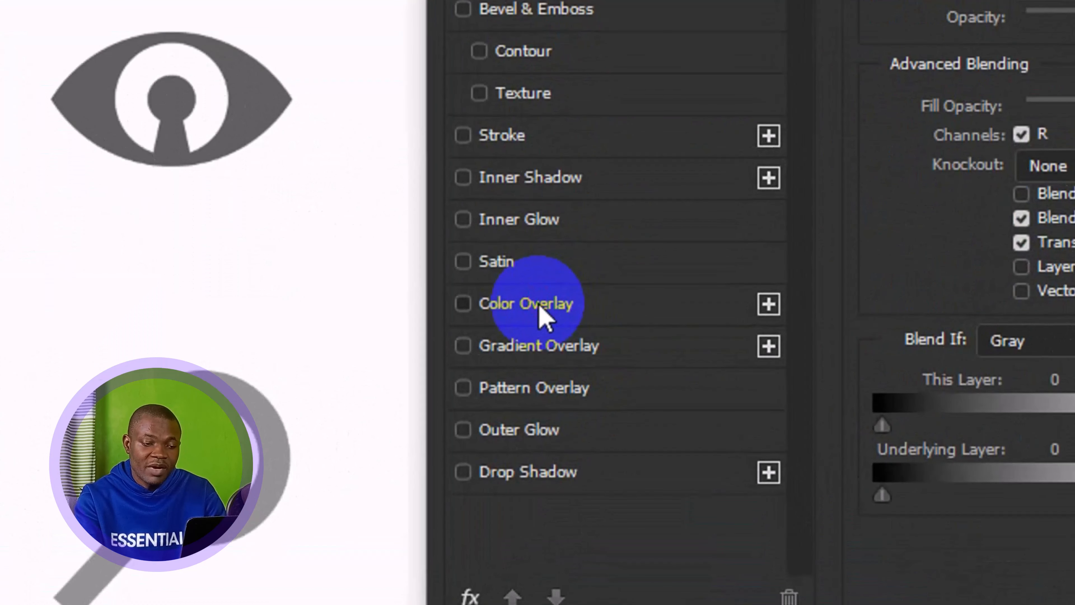
{"action": "left_click", "coordinate": [541, 306]}
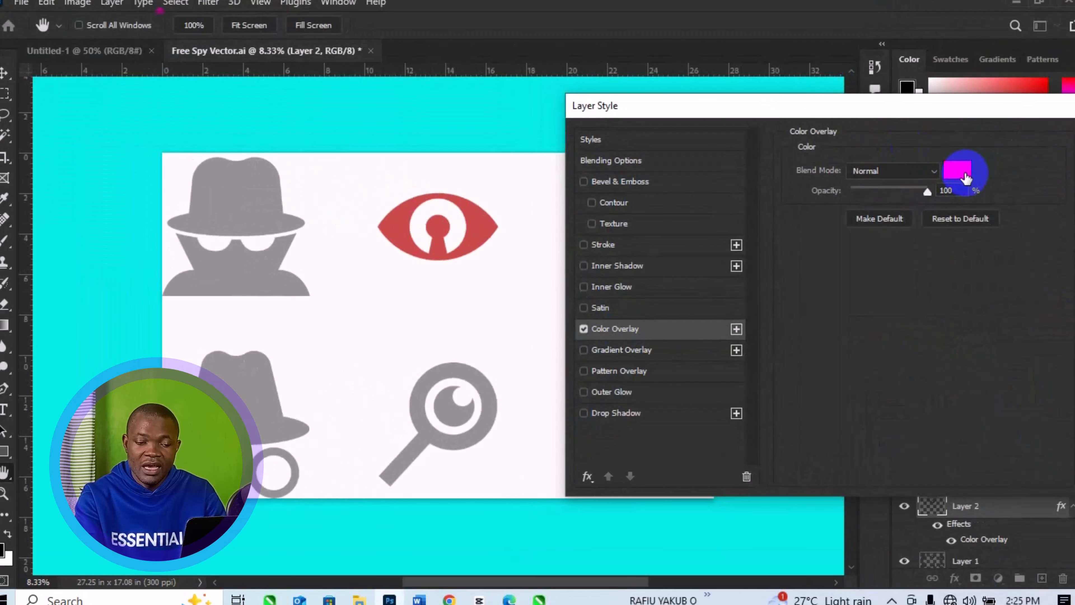
Set the eye's overlay colour to black and apply the layer style.
{"action": "left_click", "coordinate": [957, 170]}
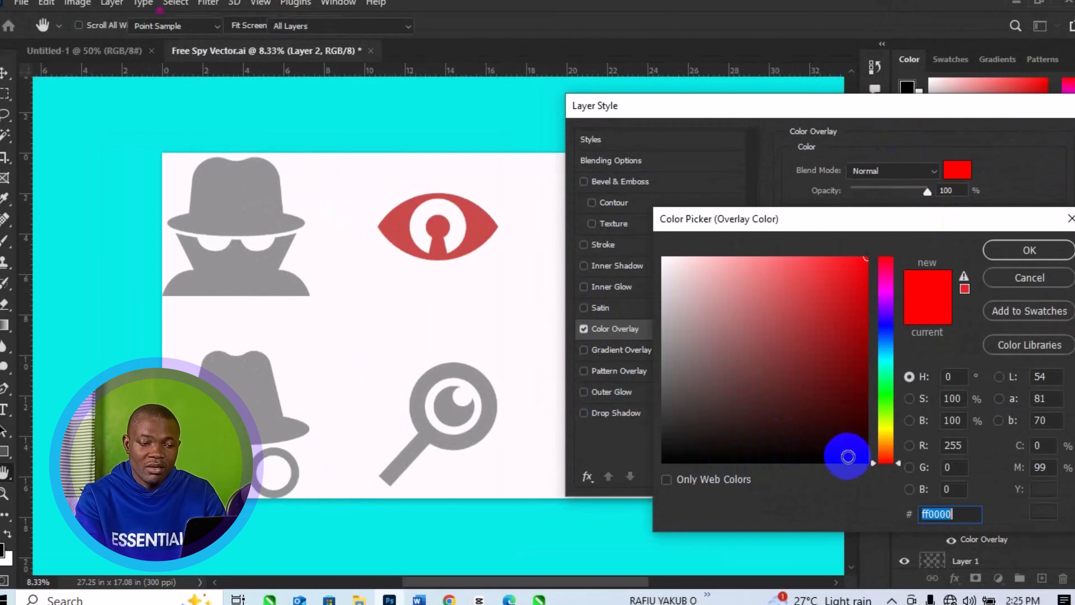
{"action": "left_click", "coordinate": [666, 460]}
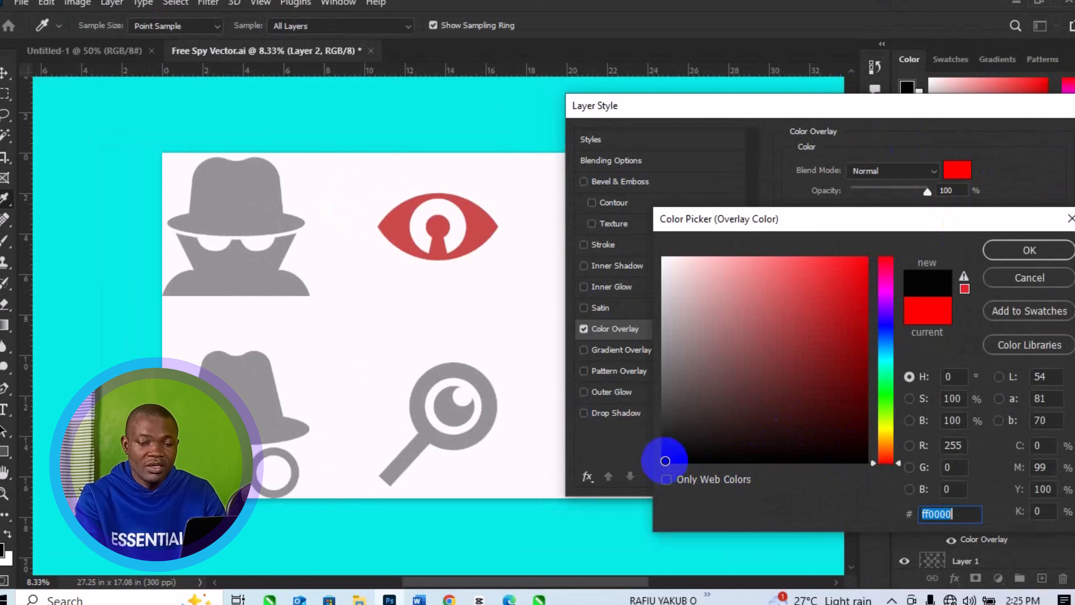
{"action": "left_click", "coordinate": [1008, 253]}
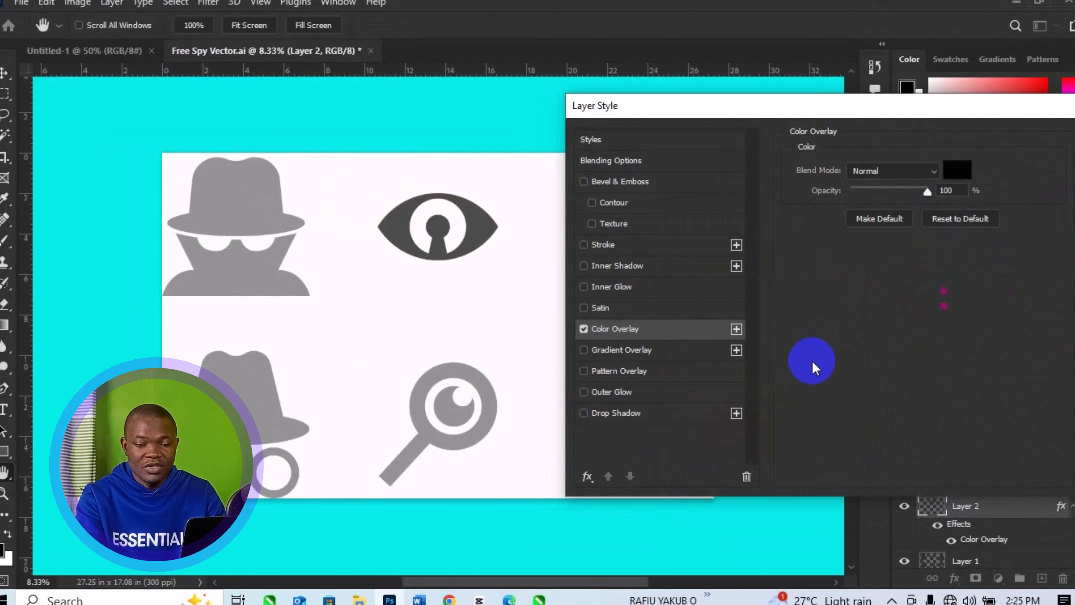
{"action": "left_click_drag", "start_coordinate": [950, 112], "coordinate": [864, 199]}
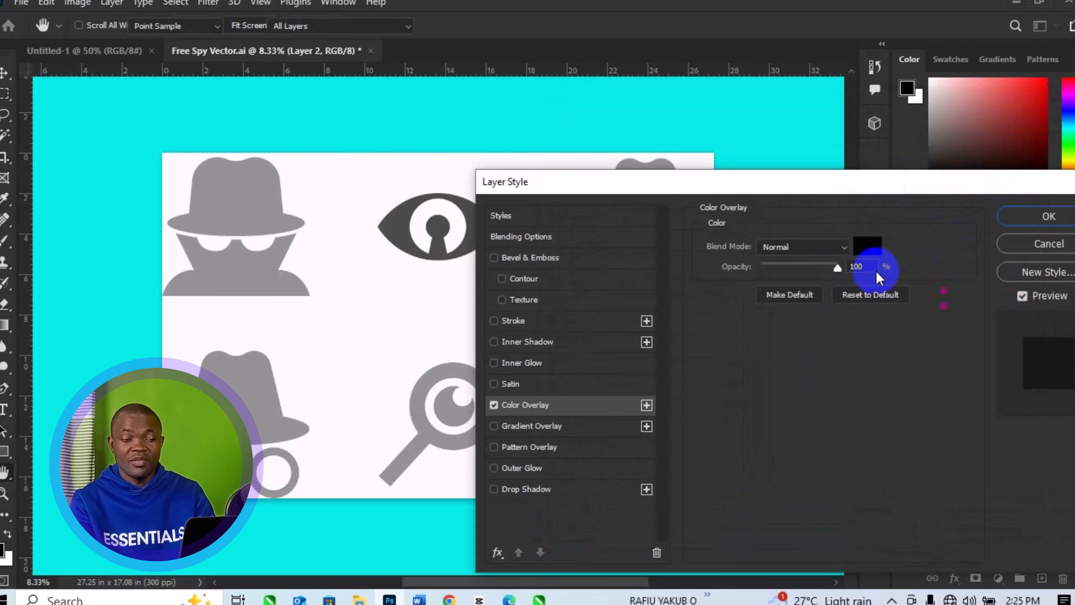
{"action": "key", "text": "Return"}
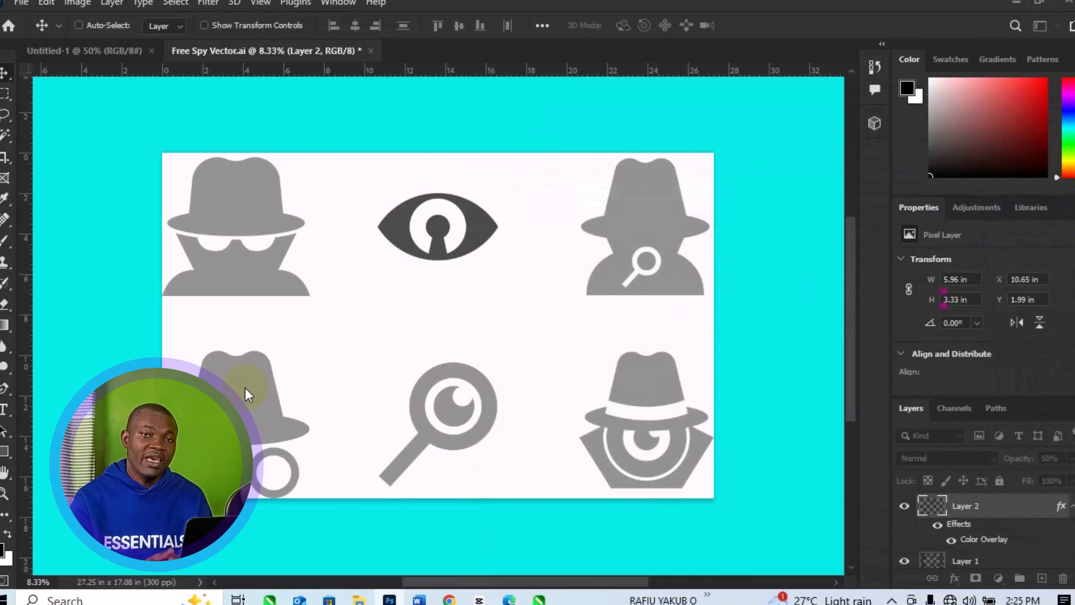